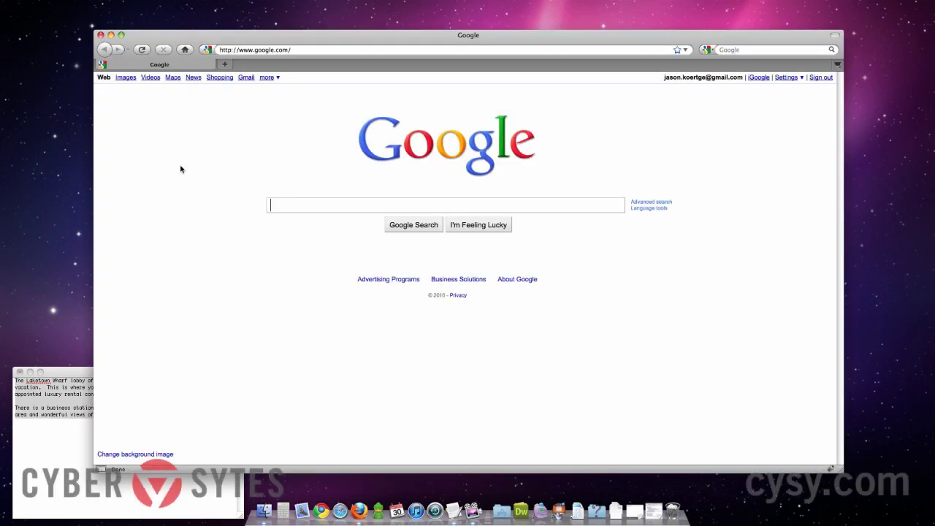
# Load the Laketown Wharf Facebook page in Firefox using the facebook.com/ address suggestion
pyautogui.click(254, 50)
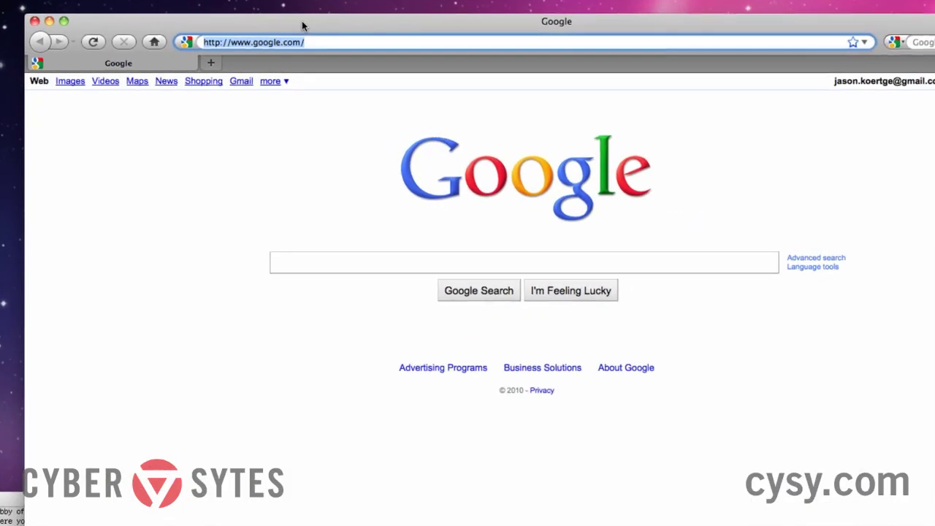
pyautogui.write('facebook')
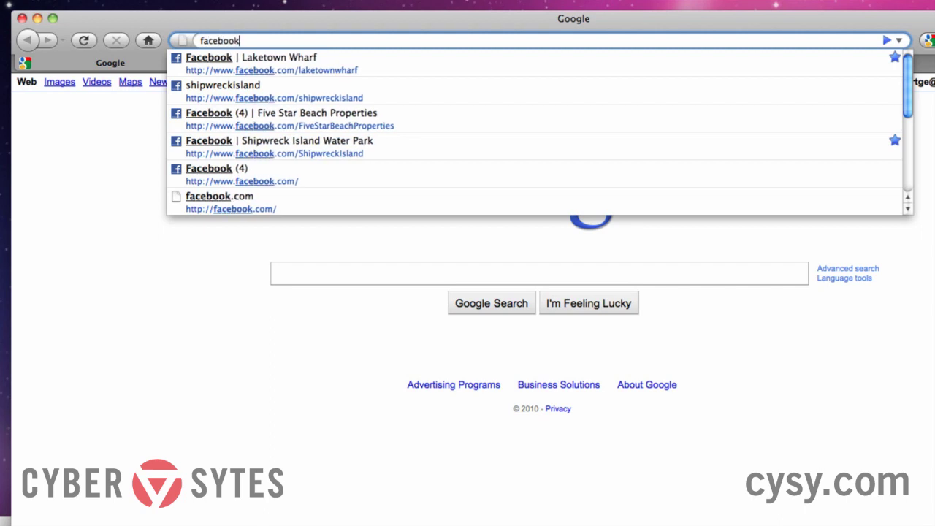
pyautogui.write('.com/')
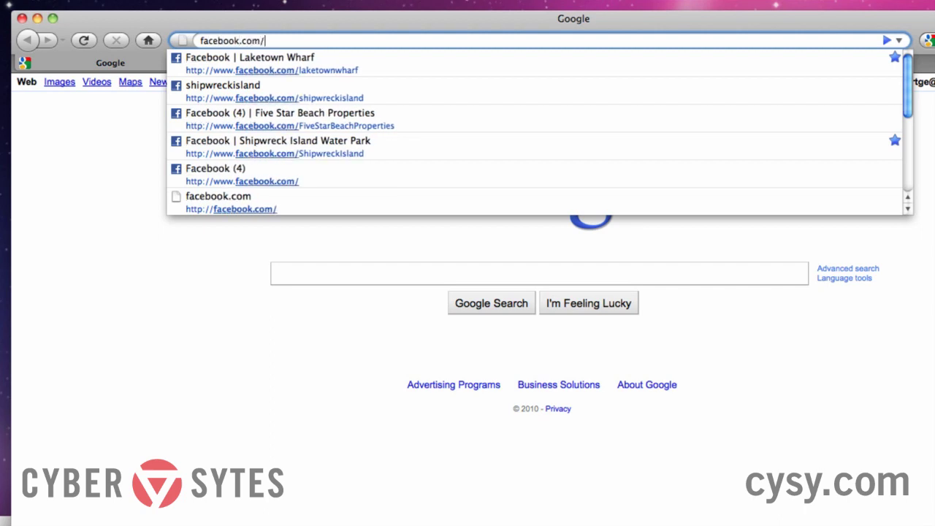
pyautogui.press('Down')
pyautogui.press('Return')
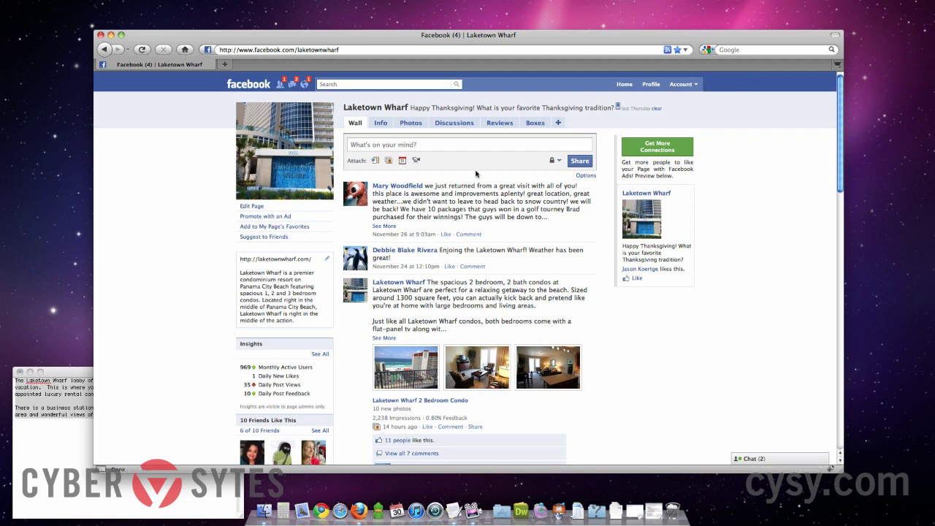
# Start a new Laketown Wharf wall post and choose to upload a single photo
pyautogui.click(419, 146)
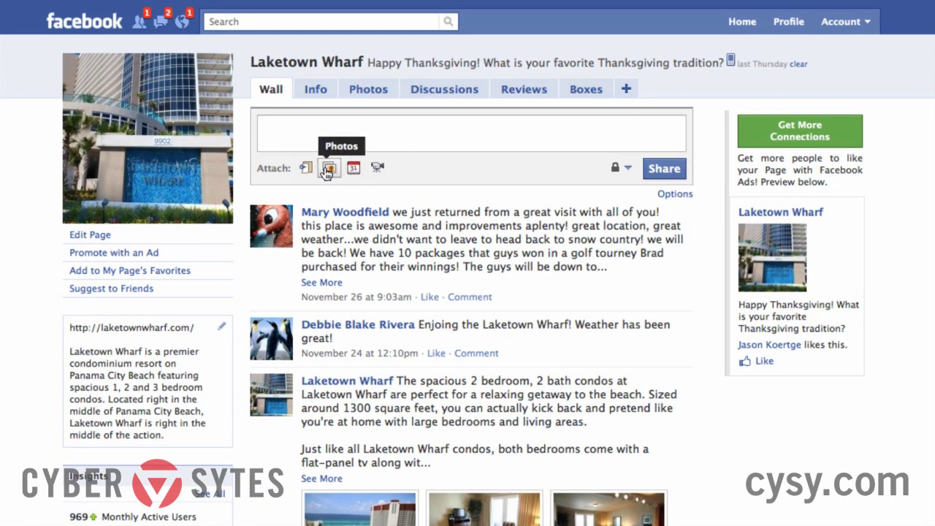
pyautogui.click(328, 171)
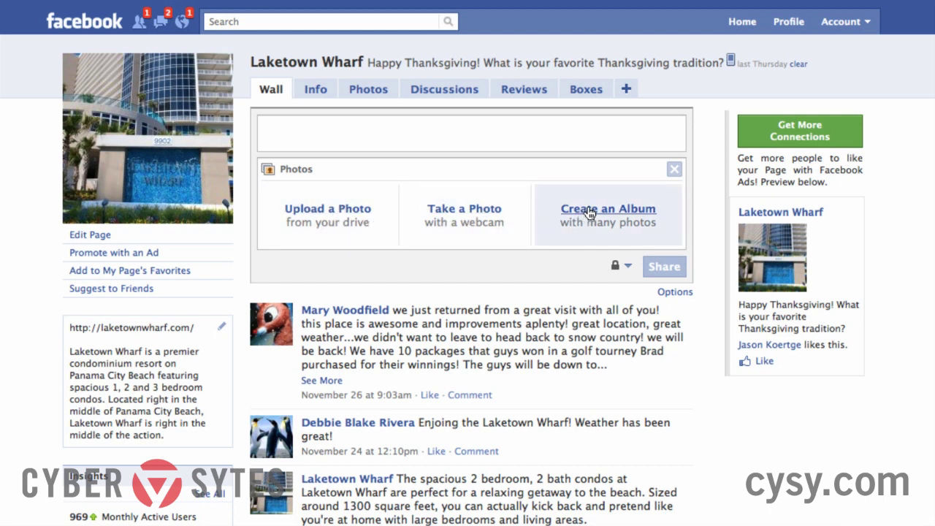
pyautogui.click(317, 210)
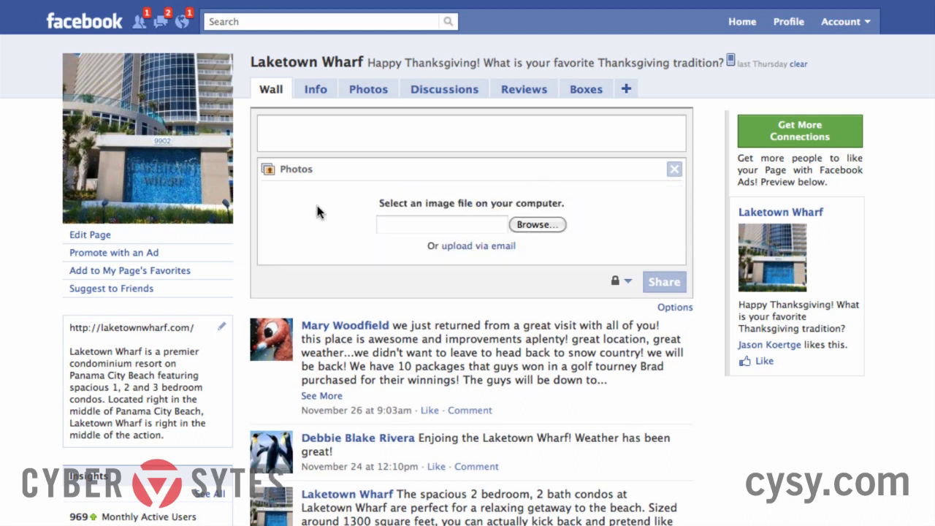
# Attach the lobby photo IMG_7169wtmk.JPG to the new post
pyautogui.click(544, 222)
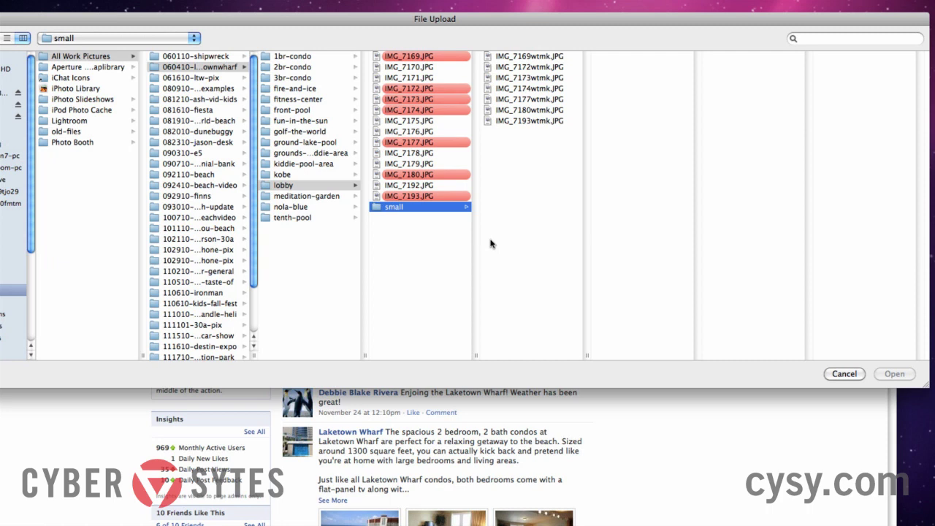
pyautogui.click(518, 59)
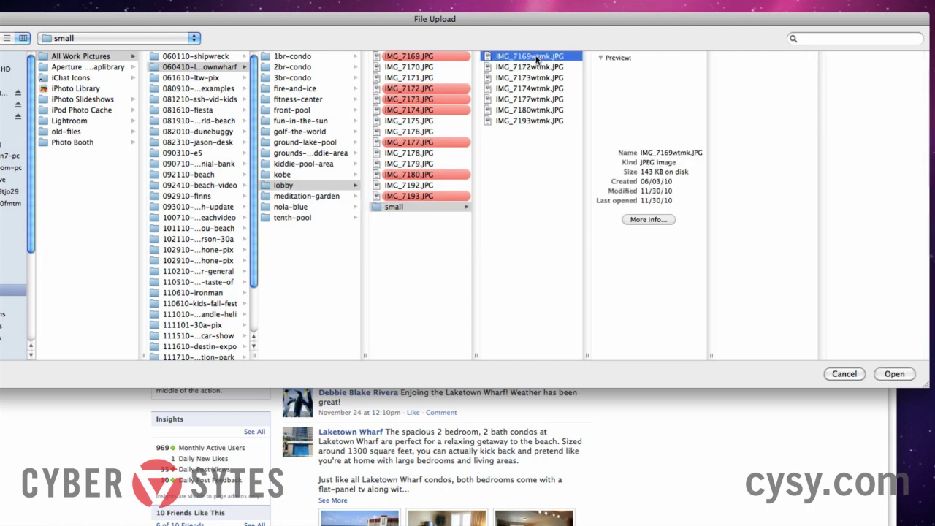
pyautogui.click(894, 373)
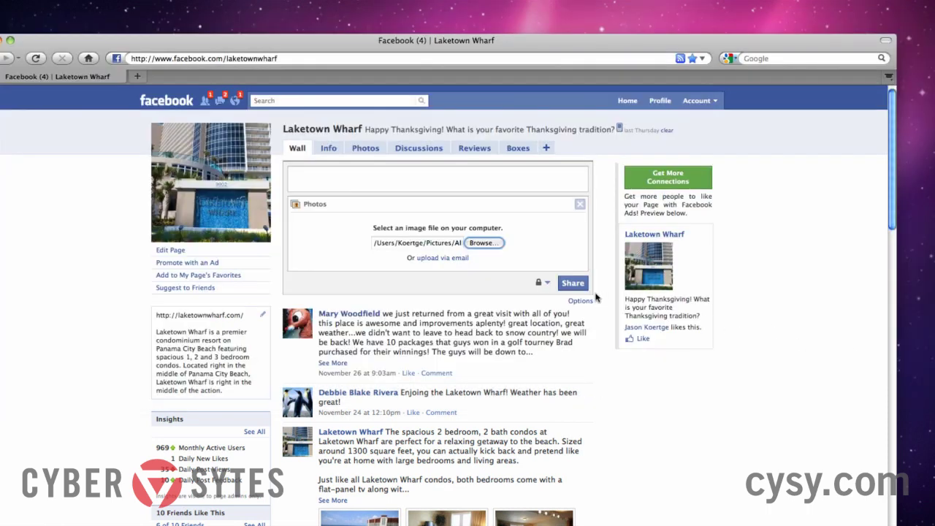
# Caption the photo 'This is the lobby of Laketown Wharf.' and share it
pyautogui.click(389, 176)
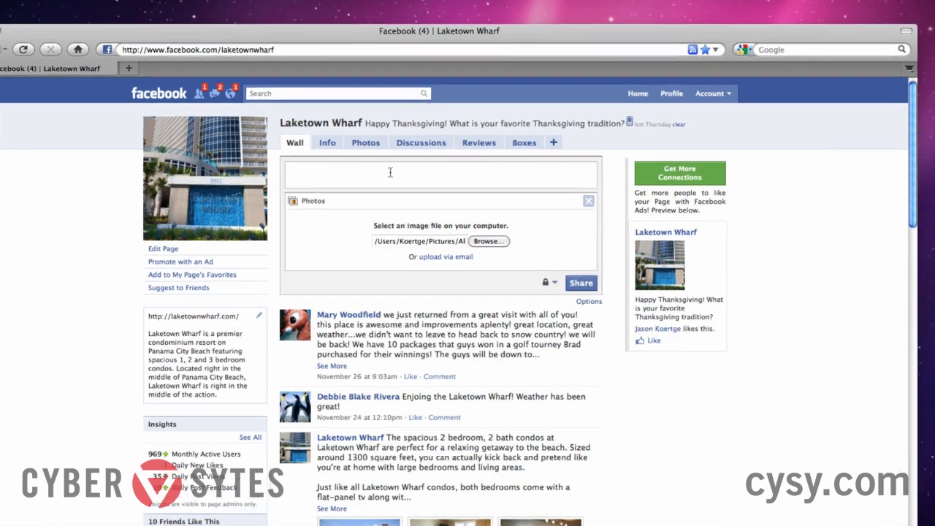
pyautogui.write('This is the l')
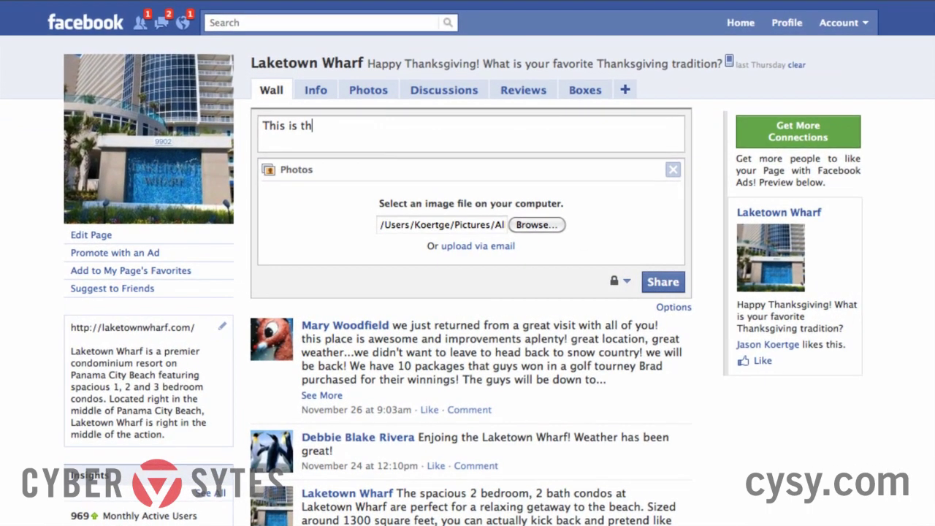
pyautogui.write('obby of Lak')
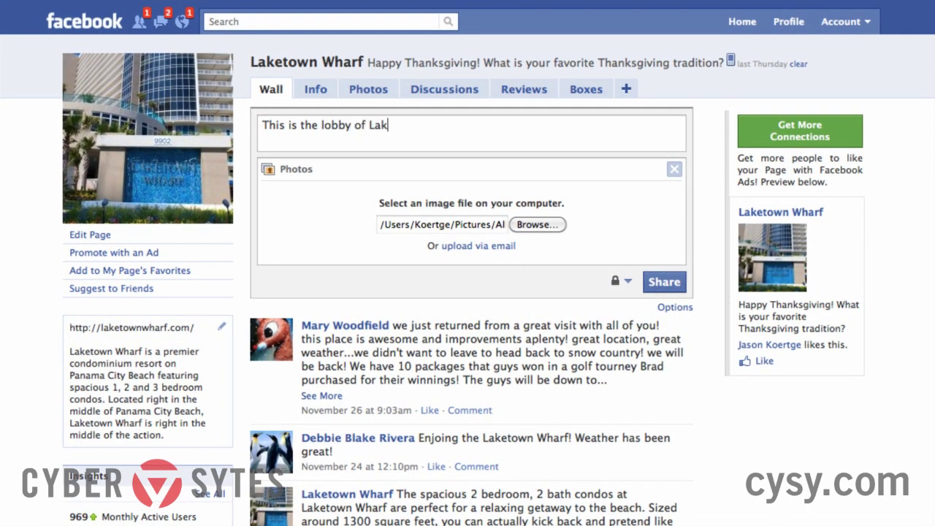
pyautogui.write('etown W')
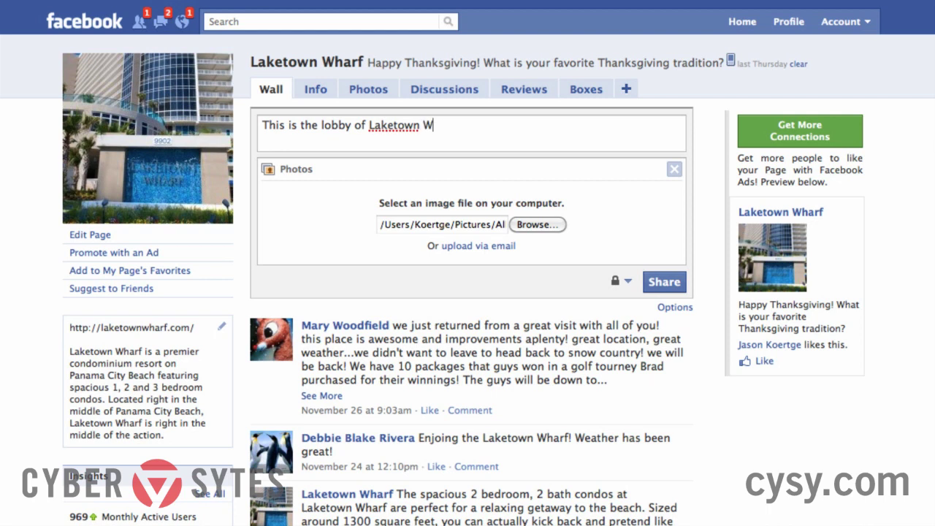
pyautogui.write('harf.')
pyautogui.click(654, 281)
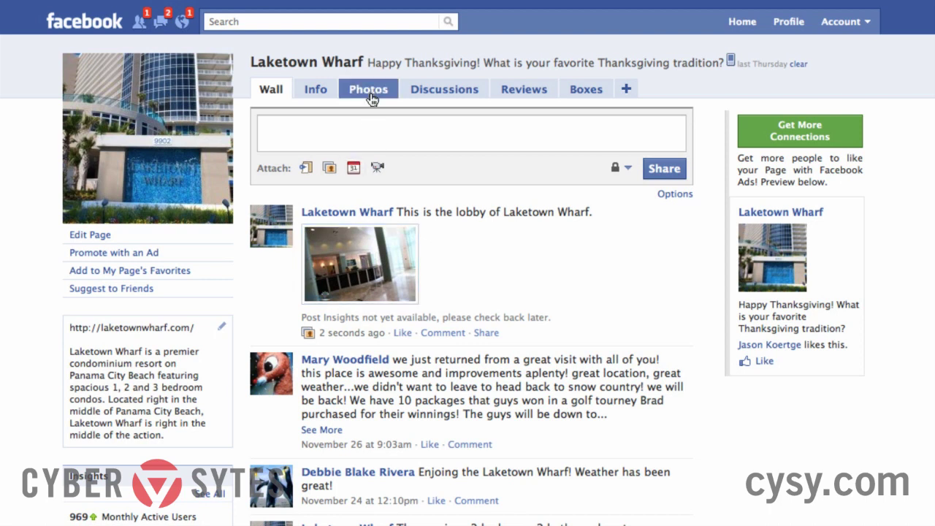
# View the posted lobby photo, then delete that post from the Laketown Wharf wall
pyautogui.click(362, 263)
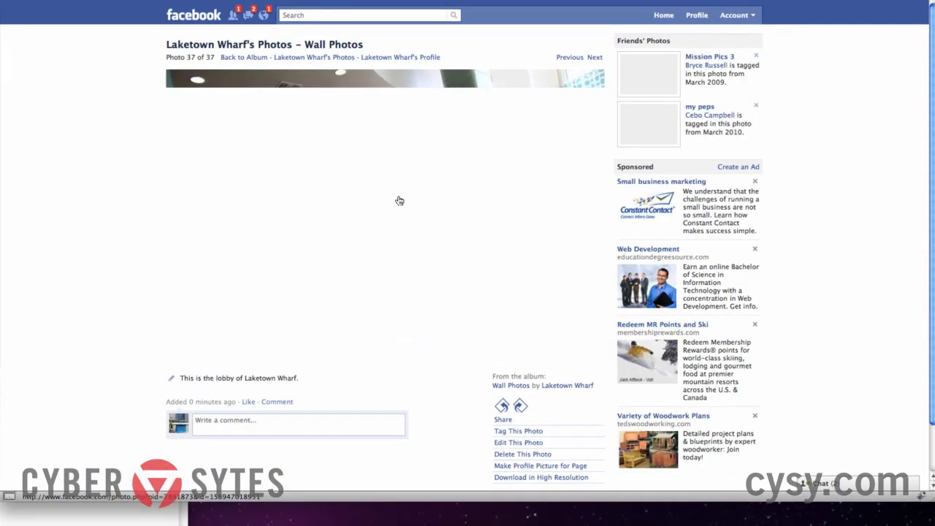
pyautogui.click(319, 420)
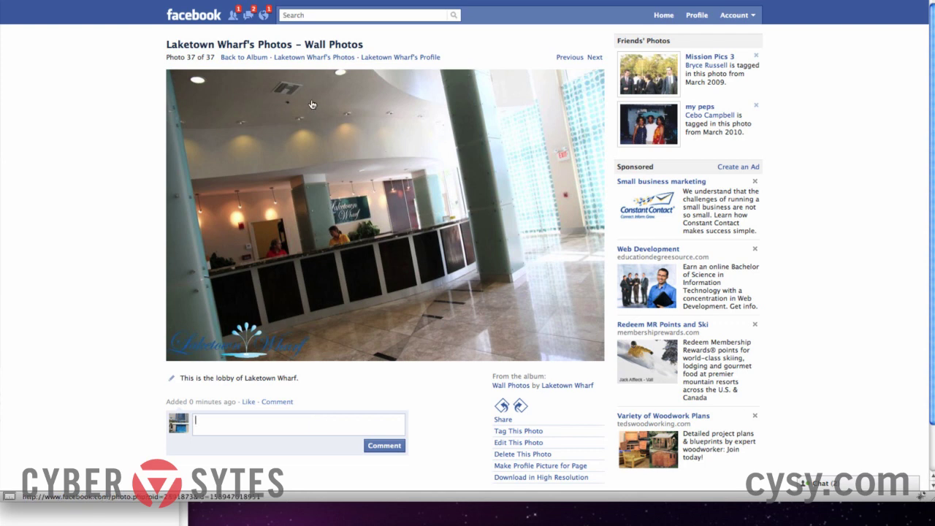
pyautogui.click(398, 58)
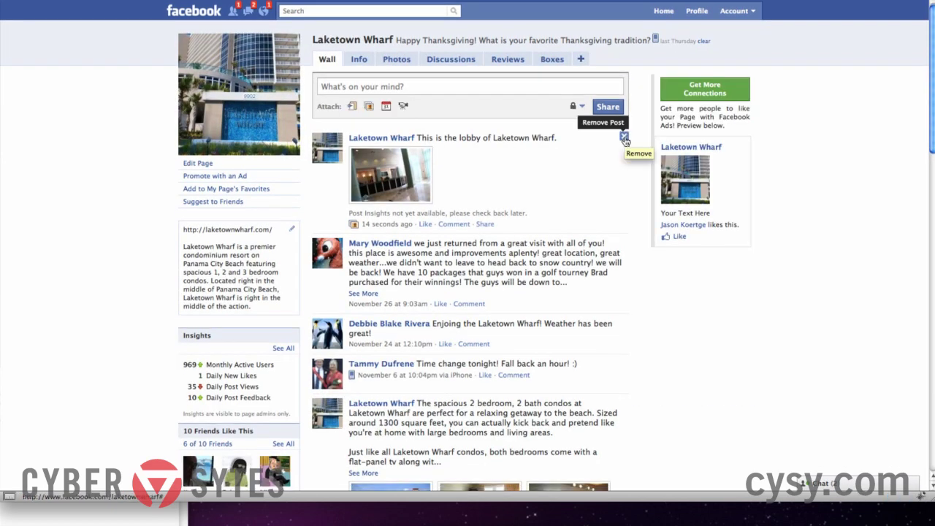
pyautogui.click(624, 138)
pyautogui.click(532, 135)
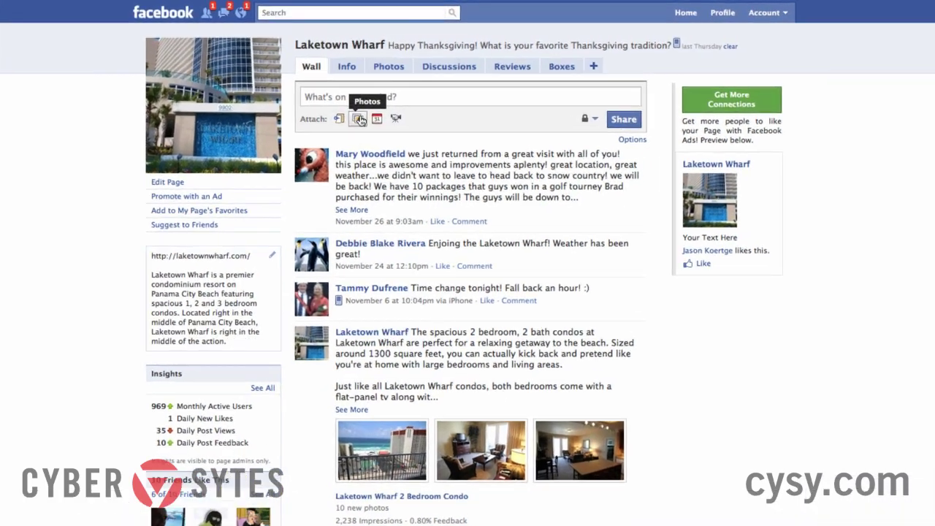
# Start a new photo album and open the file chooser for its photos
pyautogui.click(352, 106)
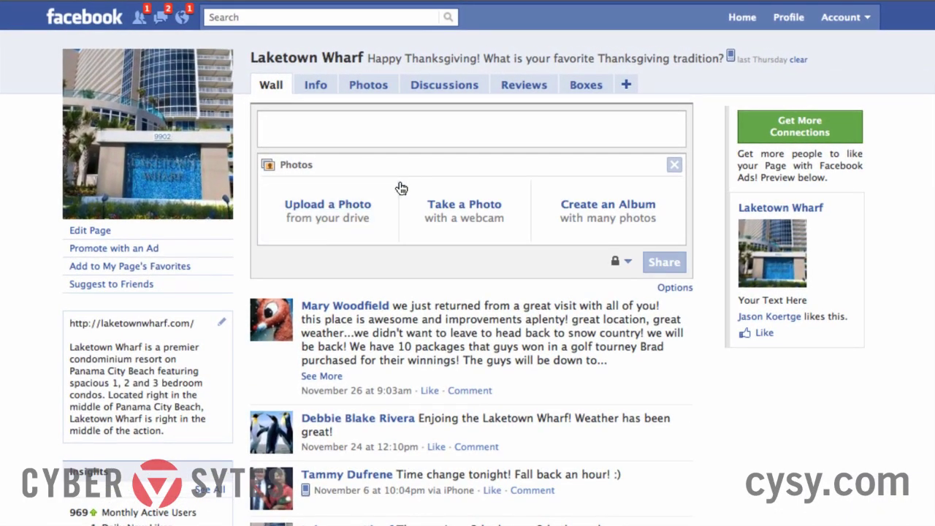
pyautogui.click(637, 206)
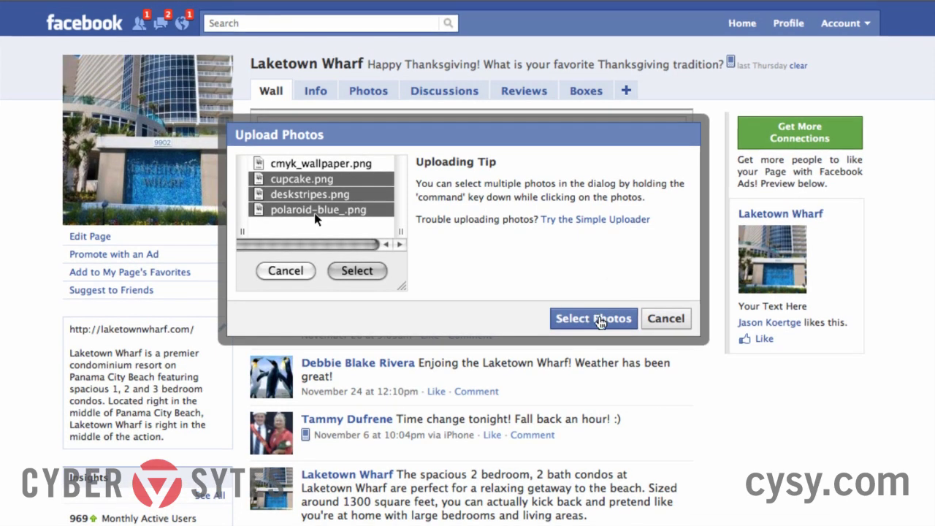
pyautogui.click(594, 319)
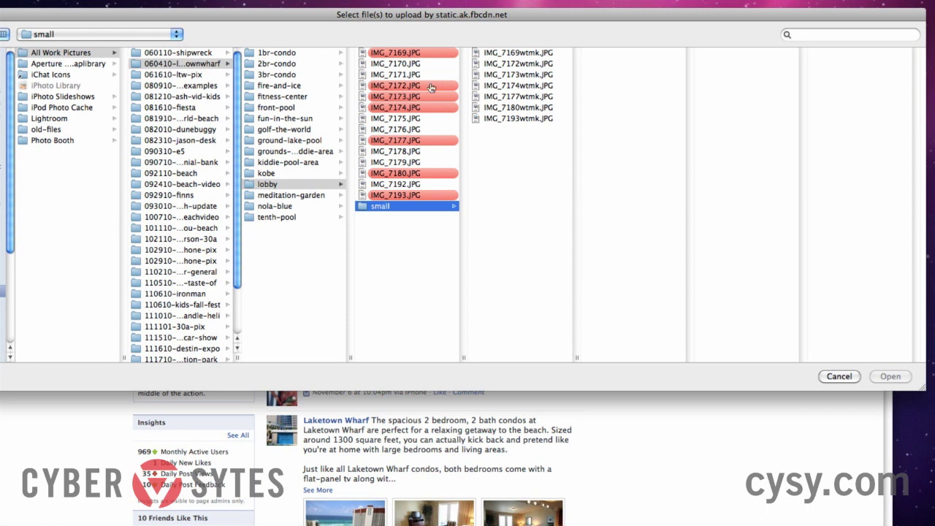
# Widen the folder list and try picking the watermarked lobby photos one at a time
pyautogui.moveTo(237, 361); pyautogui.dragTo(276, 363)
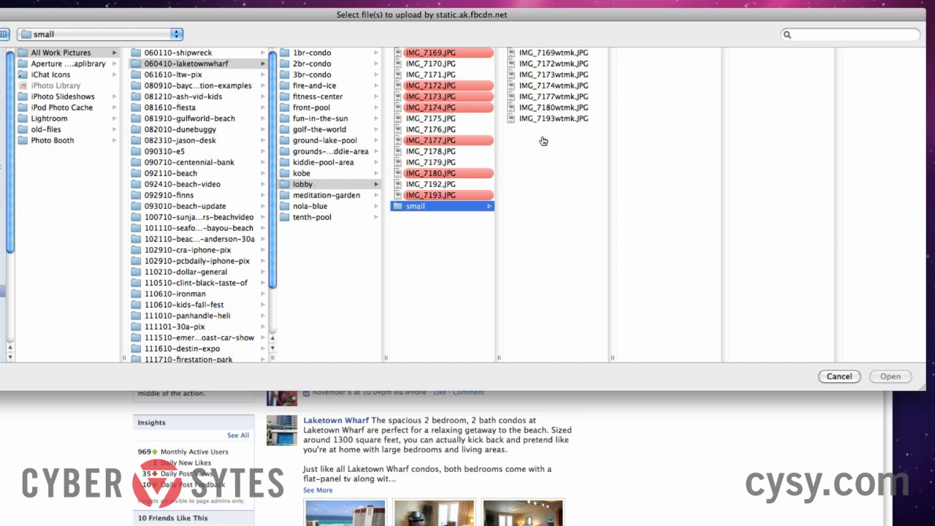
pyautogui.click(549, 56)
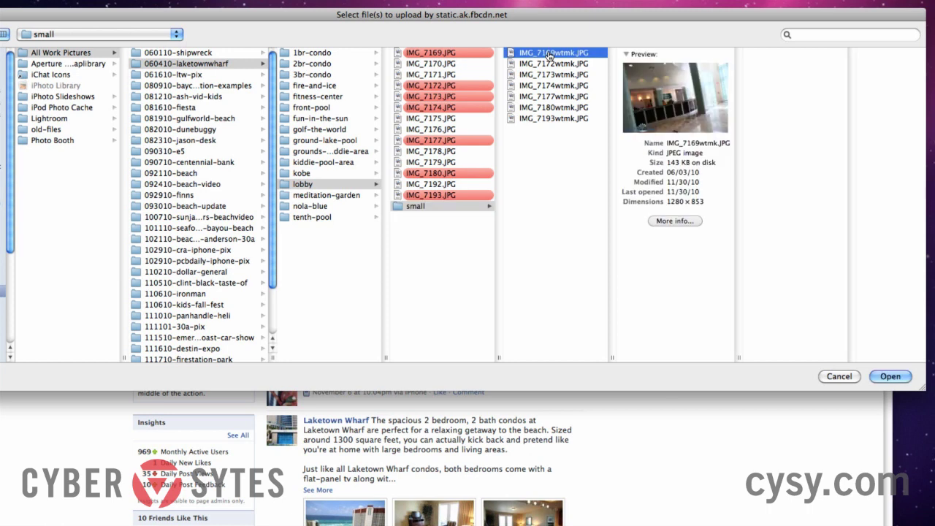
pyautogui.keyDown('super'); pyautogui.click(549, 74); pyautogui.keyUp('super')
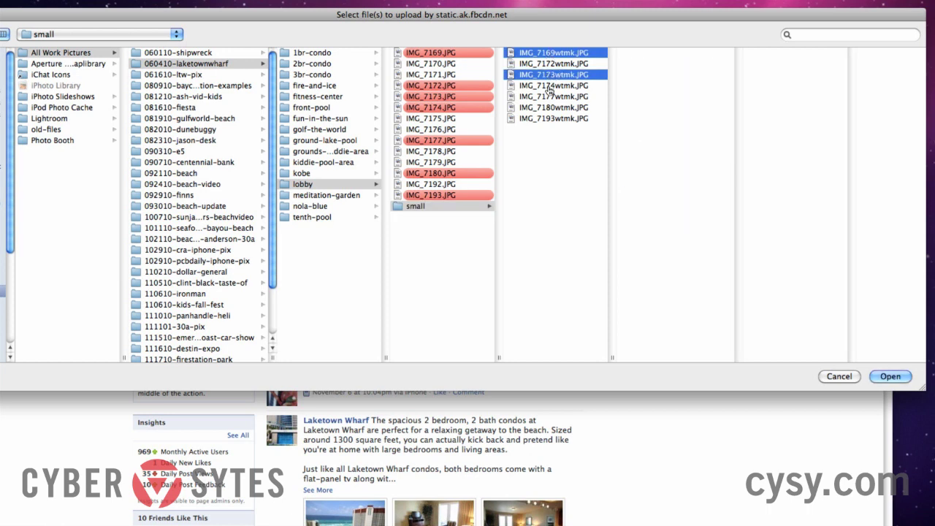
pyautogui.keyDown('super'); pyautogui.click(549, 96); pyautogui.keyUp('super')
pyautogui.keyDown('super'); pyautogui.click(549, 118); pyautogui.keyUp('super')
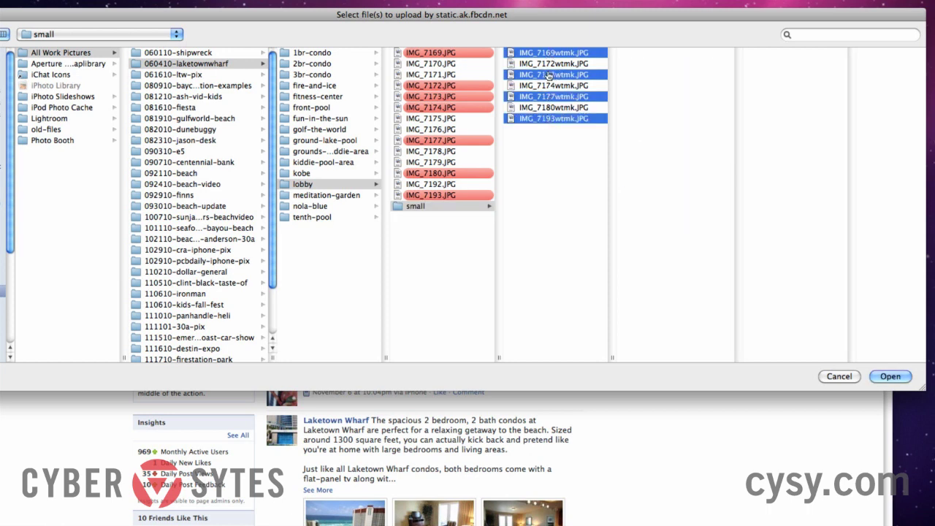
pyautogui.keyDown('super'); pyautogui.click(549, 63); pyautogui.keyUp('super')
pyautogui.keyDown('super'); pyautogui.click(549, 85); pyautogui.keyUp('super')
pyautogui.keyDown('super'); pyautogui.click(549, 108); pyautogui.keyUp('super')
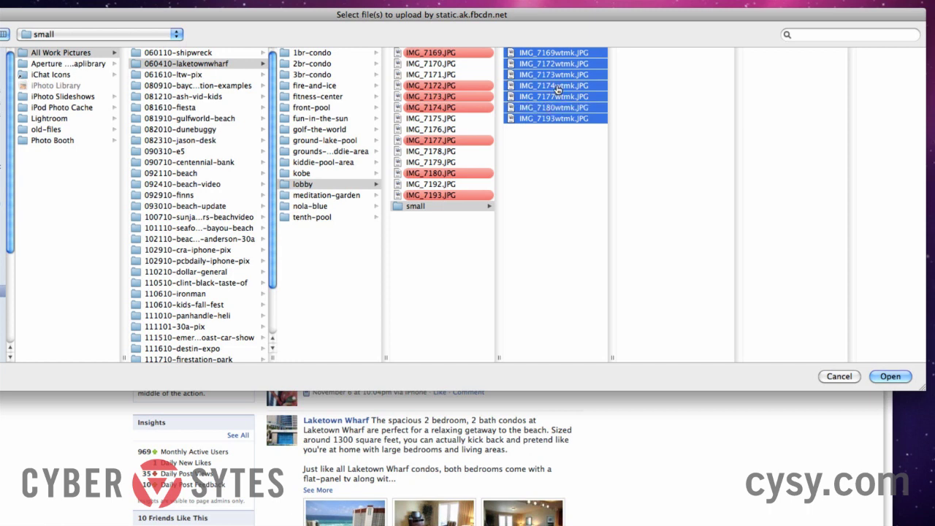
pyautogui.click(552, 165)
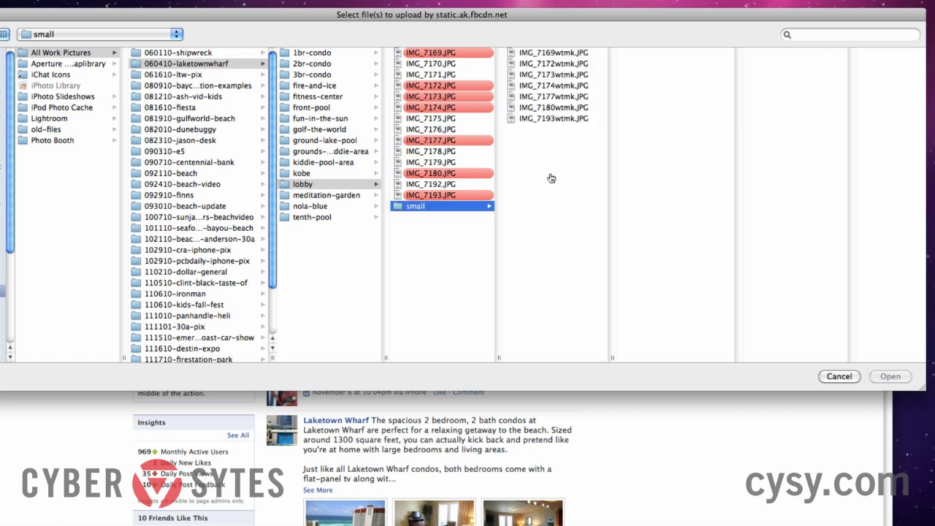
# Range-select the seven IMG_…wtmk.JPG lobby photos and upload them
pyautogui.click(557, 56)
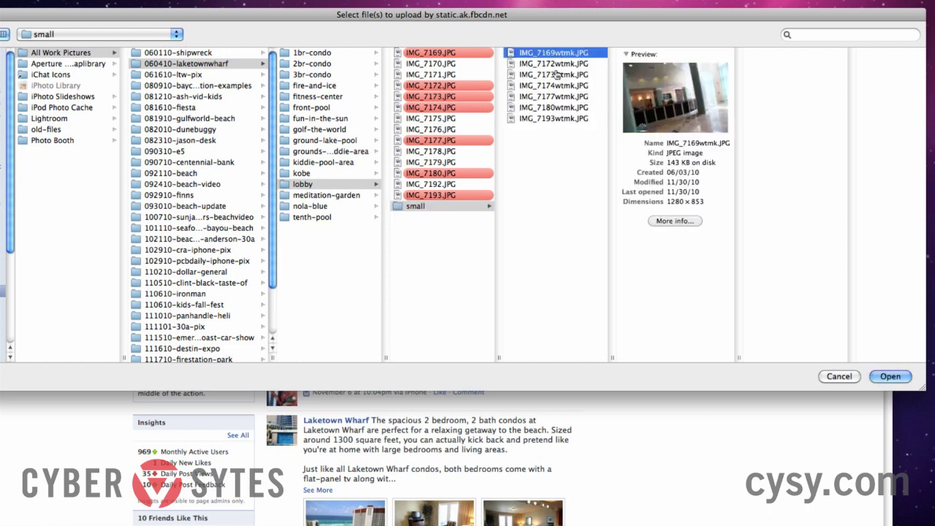
pyautogui.keyDown('shift'); pyautogui.click(554, 119); pyautogui.keyUp('shift')
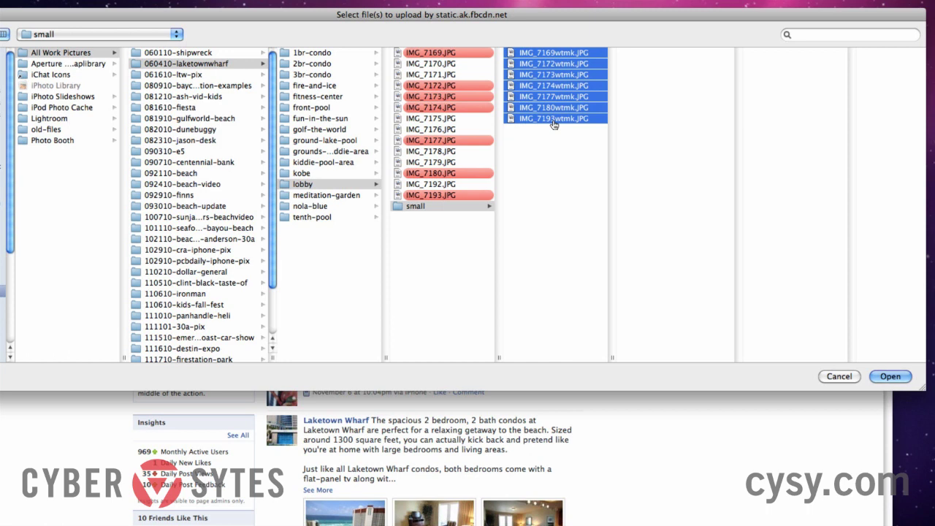
pyautogui.click(555, 139)
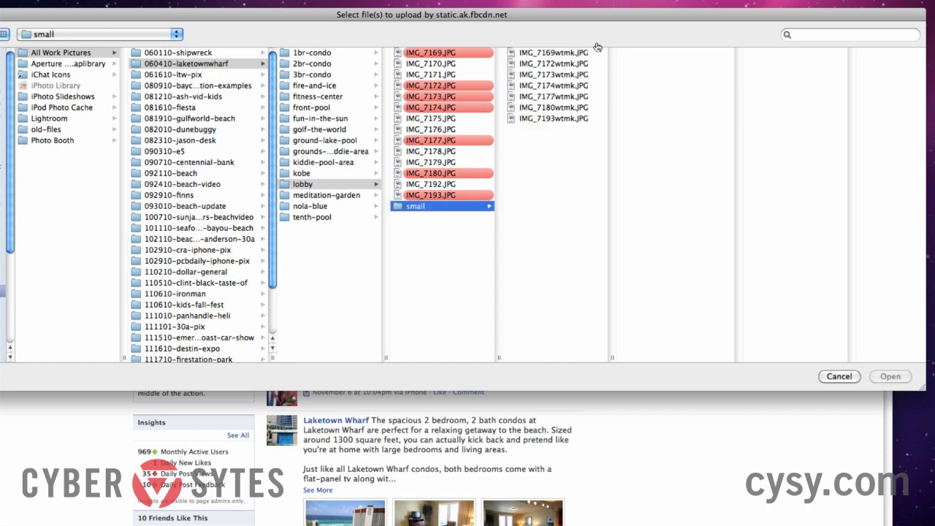
pyautogui.click(549, 54)
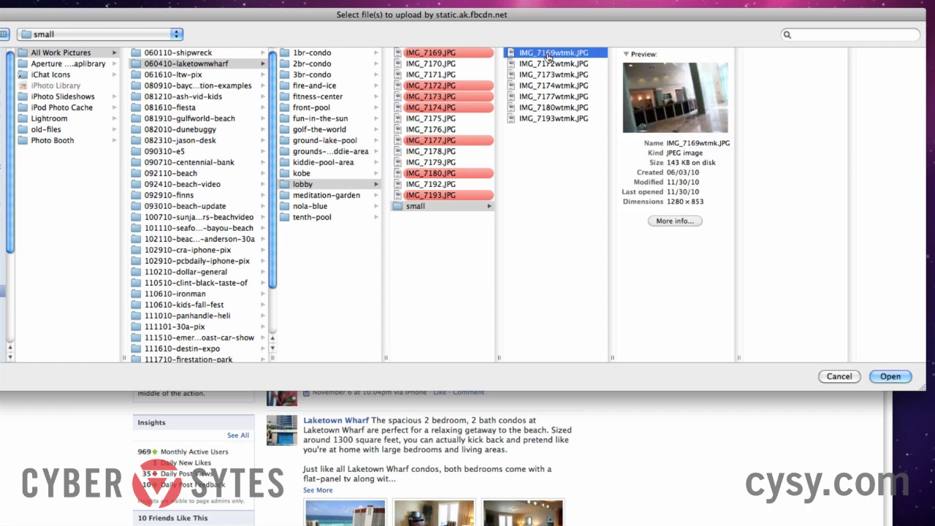
pyautogui.keyDown('shift'); pyautogui.click(547, 119); pyautogui.keyUp('shift')
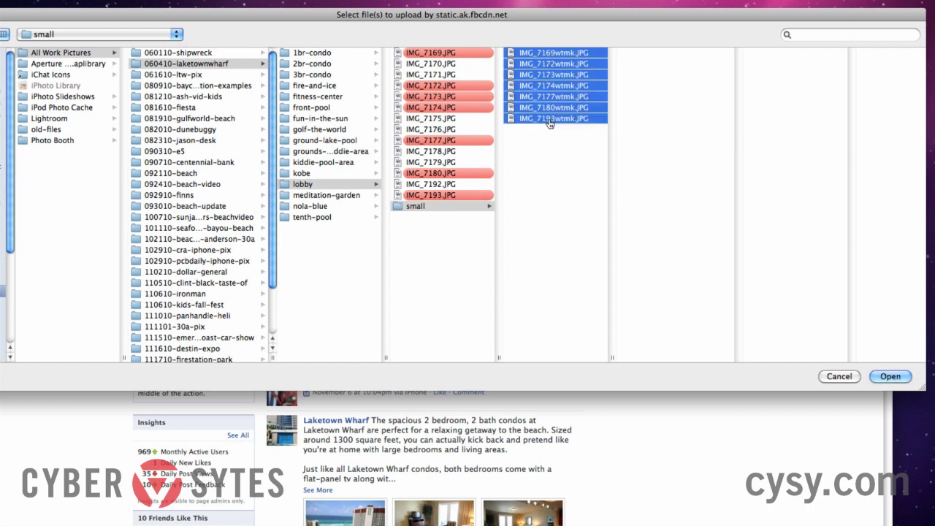
pyautogui.click(894, 377)
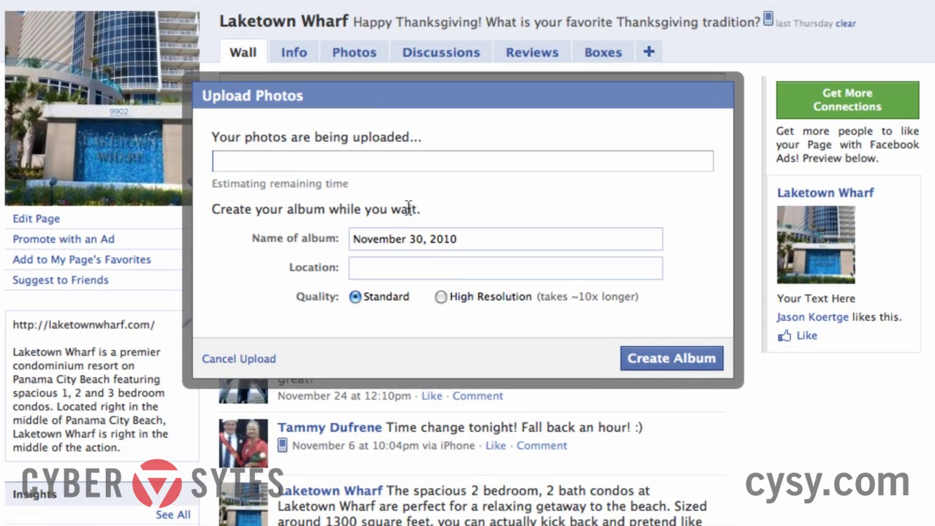
# Choose High Resolution upload quality and open a new blank browser tab
pyautogui.click(440, 296)
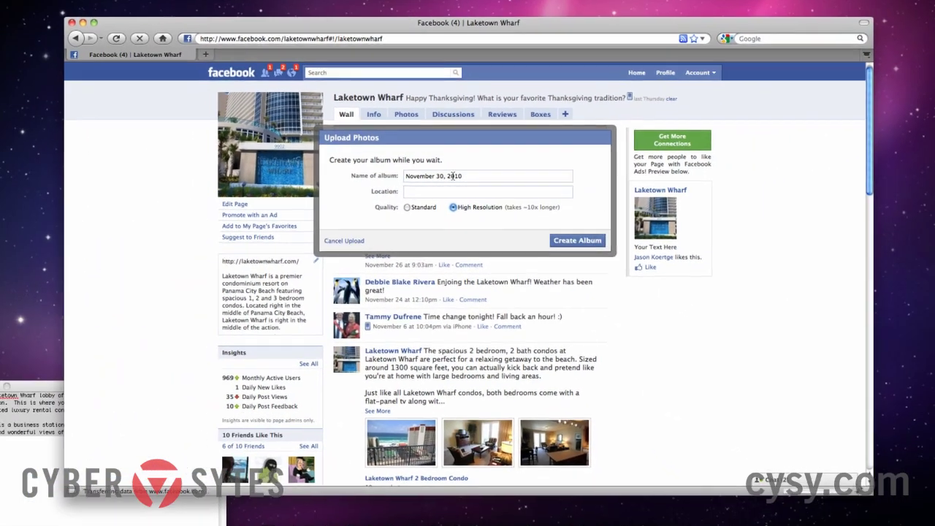
pyautogui.press('super+t')
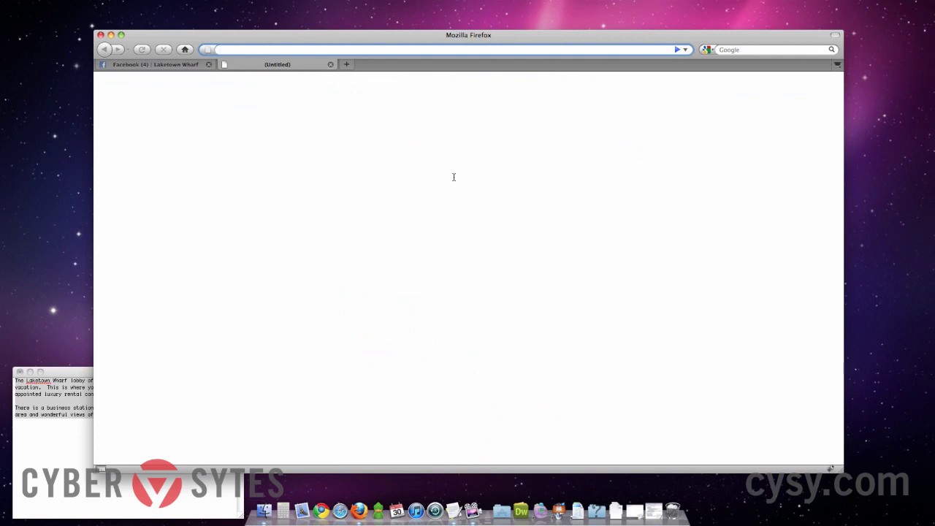
# In the new tab, open the Laketown Wharf 1 Bedroom Condo album and select its title
pyautogui.write('facebook.')
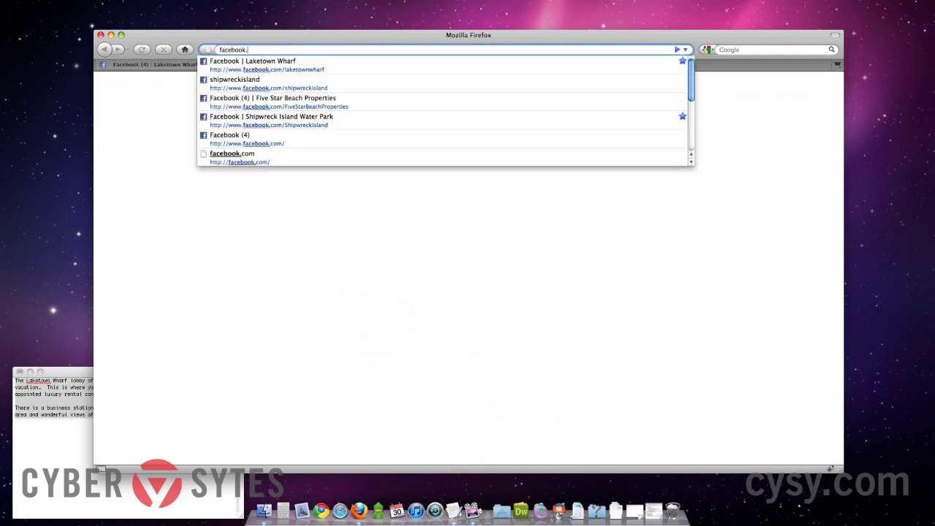
pyautogui.write('com/laketownwharf')
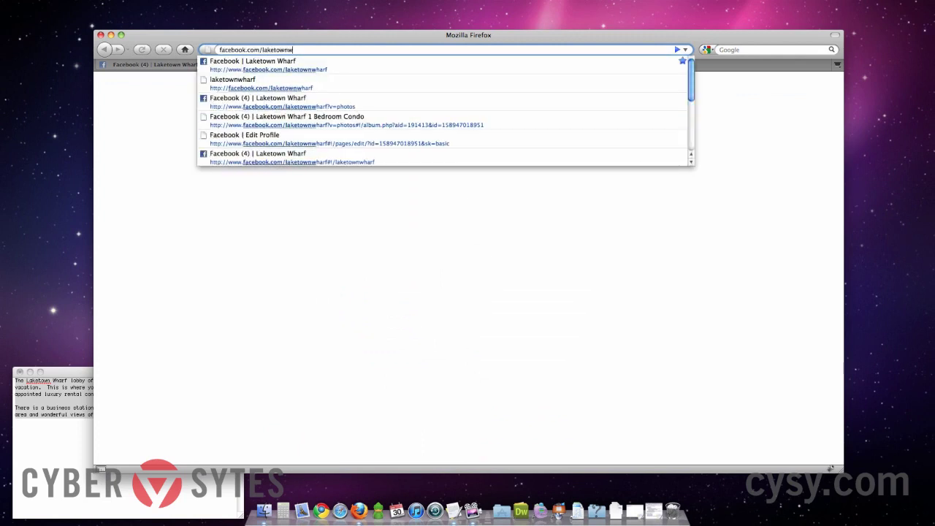
pyautogui.press('Return')
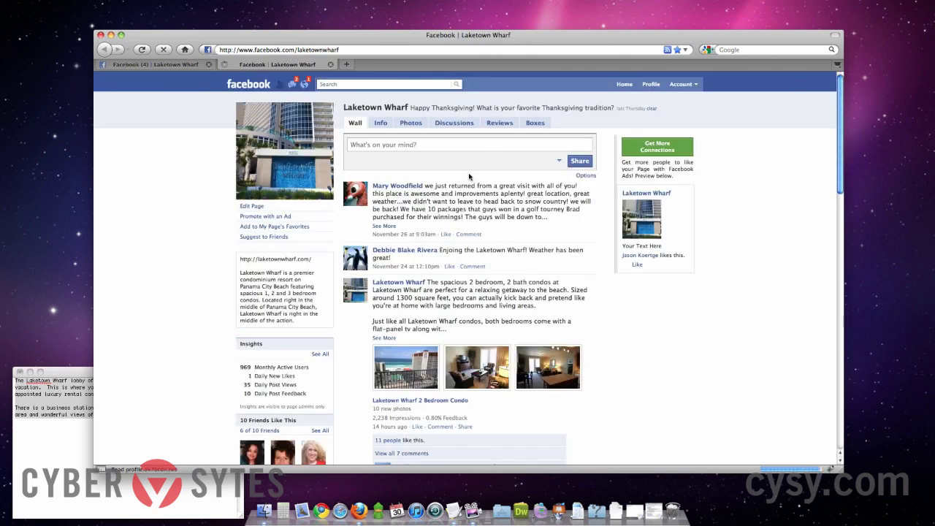
pyautogui.click(411, 124)
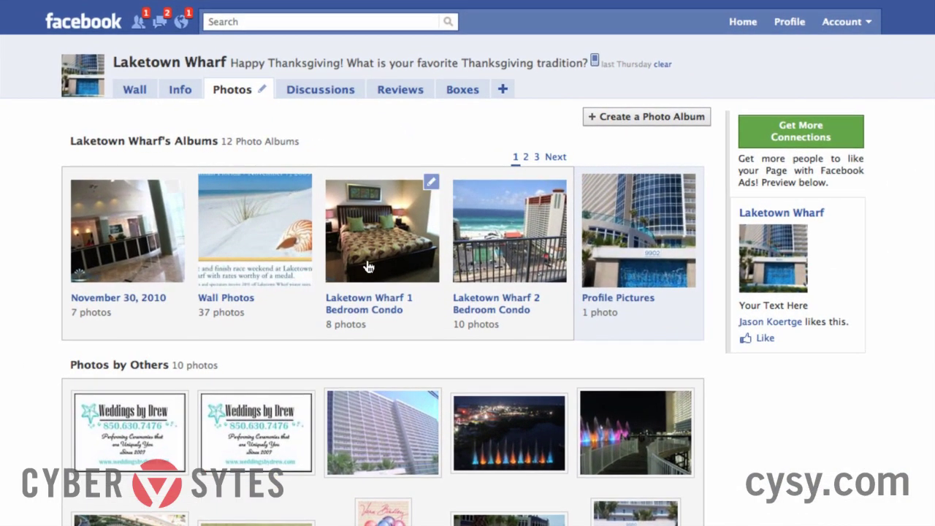
pyautogui.click(414, 265)
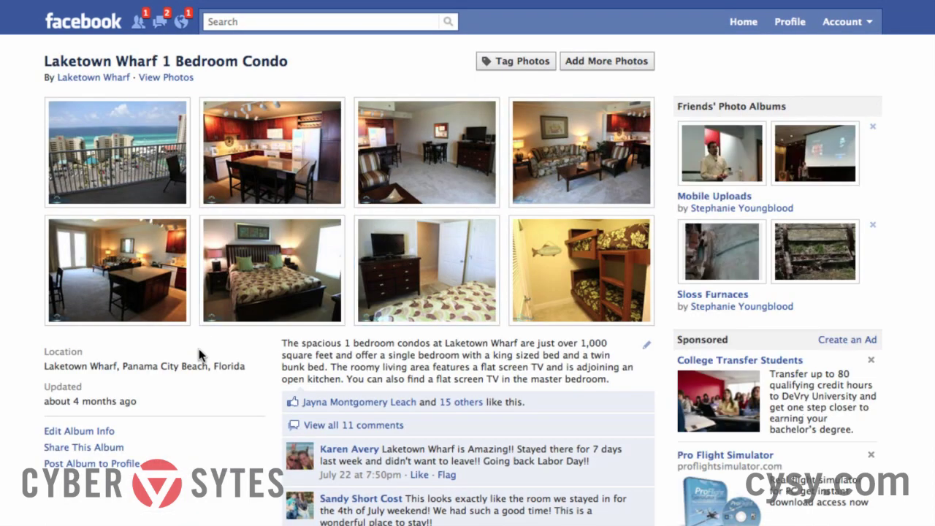
pyautogui.moveTo(286, 63); pyautogui.dragTo(39, 57)
pyautogui.tripleClick(92, 62)
pyautogui.hotkey('ctrl', 'c')
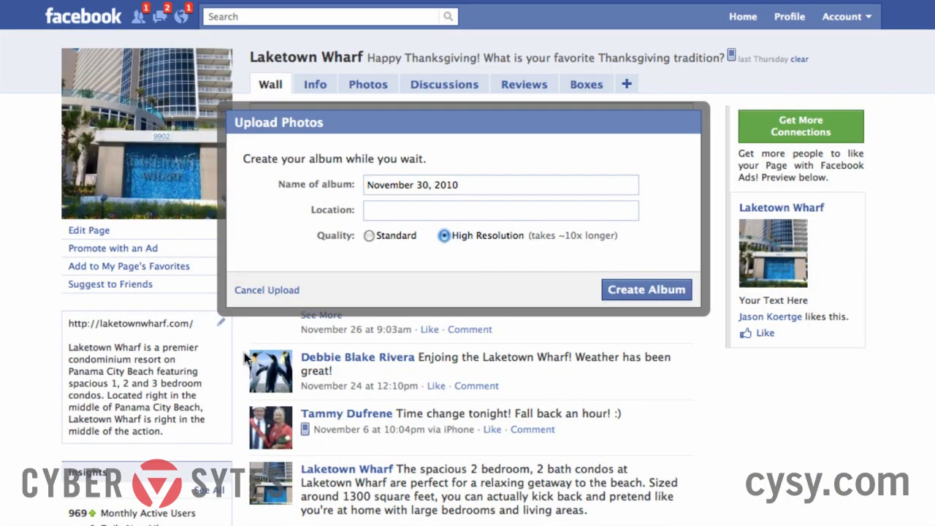
# Name the album 'Laketown Wharf Lobby' by pasting and editing the copied title
pyautogui.tripleClick(421, 187)
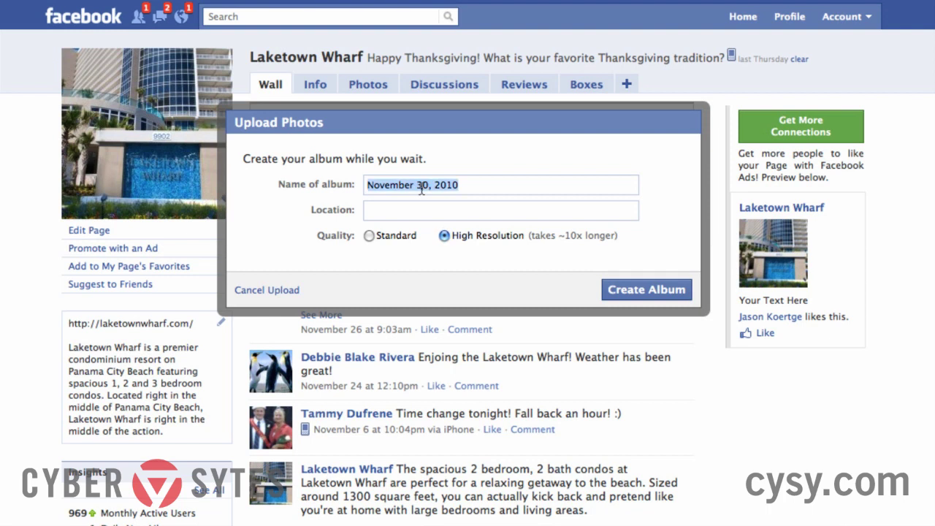
pyautogui.hotkey('ctrl', 'v')
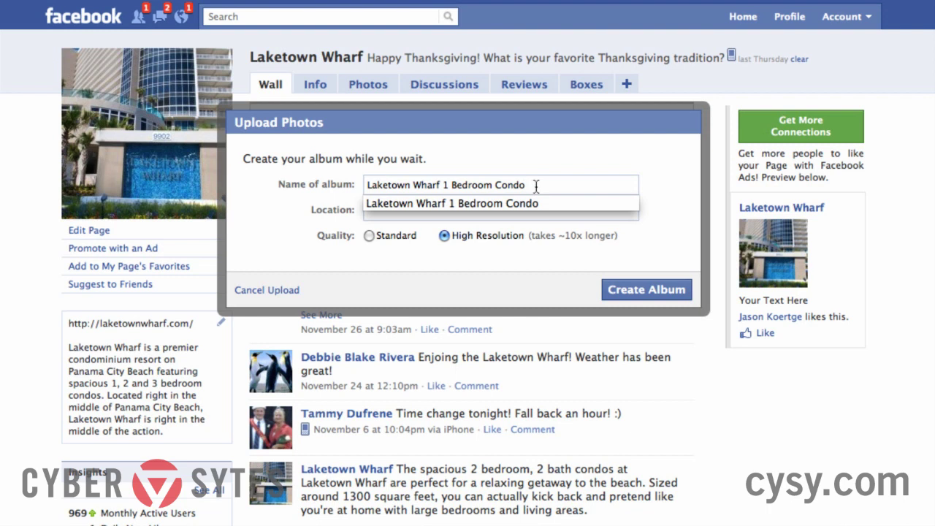
pyautogui.press('BackSpace')
pyautogui.press('BackSpace')
pyautogui.press('BackSpace')
pyautogui.press('BackSpace')
pyautogui.press('BackSpace')
pyautogui.press('BackSpace')
pyautogui.press('BackSpace')
pyautogui.press('BackSpace')
pyautogui.press('BackSpace')
pyautogui.press('BackSpace')
pyautogui.press('BackSpace')
pyautogui.press('BackSpace')
pyautogui.press('BackSpace')
pyautogui.press('BackSpace')
pyautogui.press('BackSpace')
pyautogui.press('BackSpace')
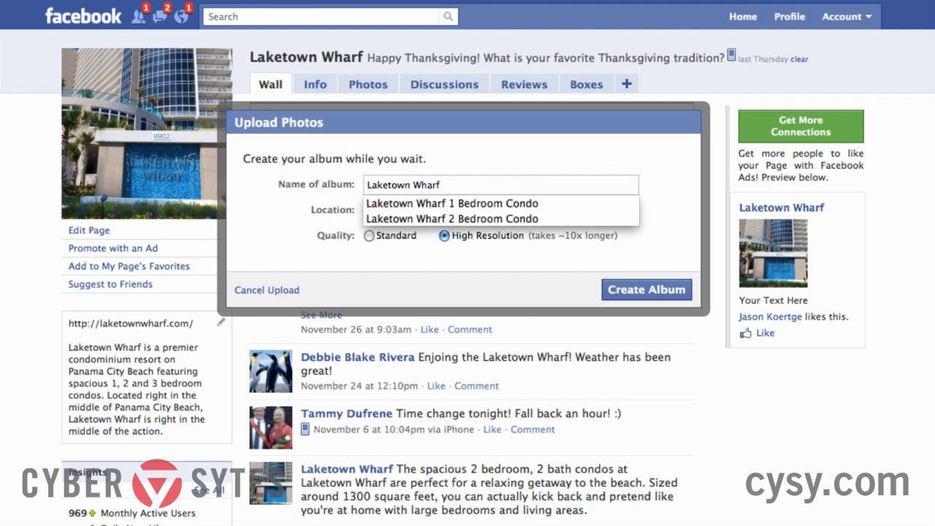
pyautogui.write('Lobby')
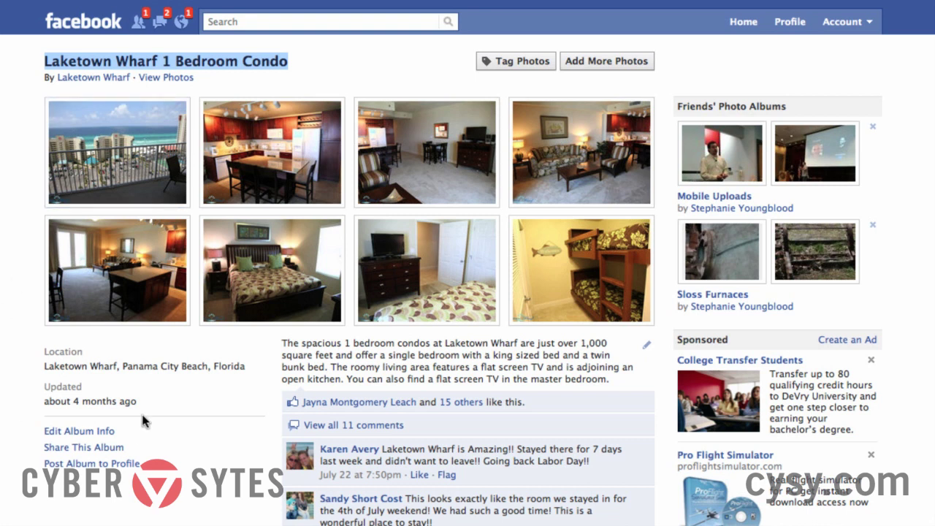
# Set the album location to 'Laketown Wharf, Panama City Beach, Florida'
pyautogui.tripleClick(156, 368)
pyautogui.hotkey('ctrl', 'c')
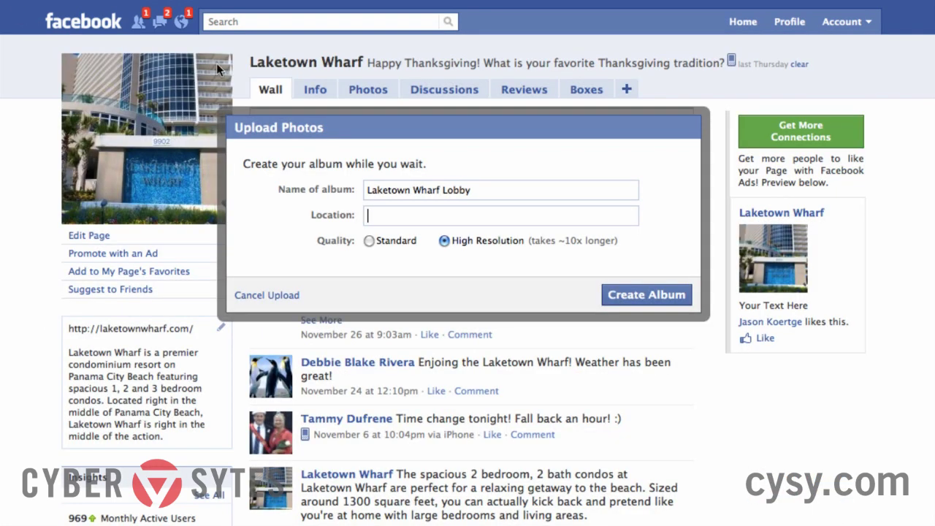
pyautogui.click(407, 216)
pyautogui.hotkey('ctrl', 'v')
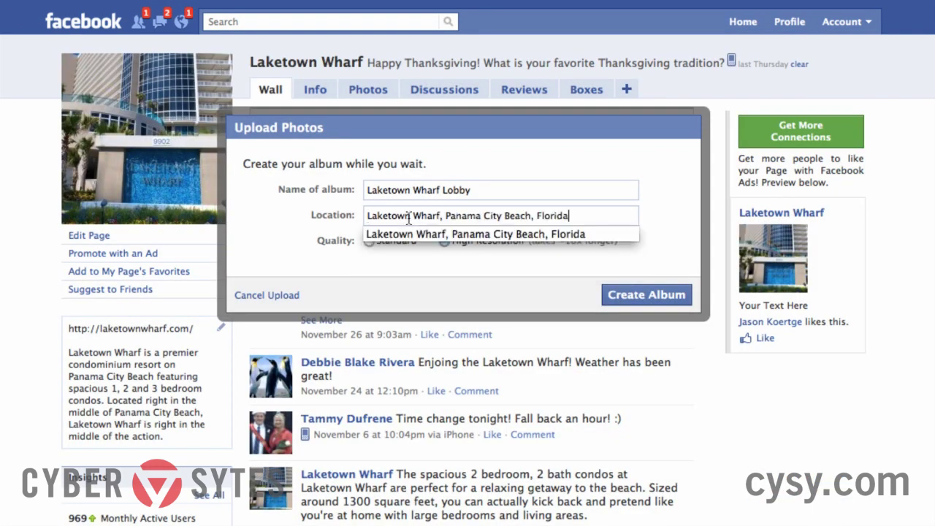
pyautogui.press('Return')
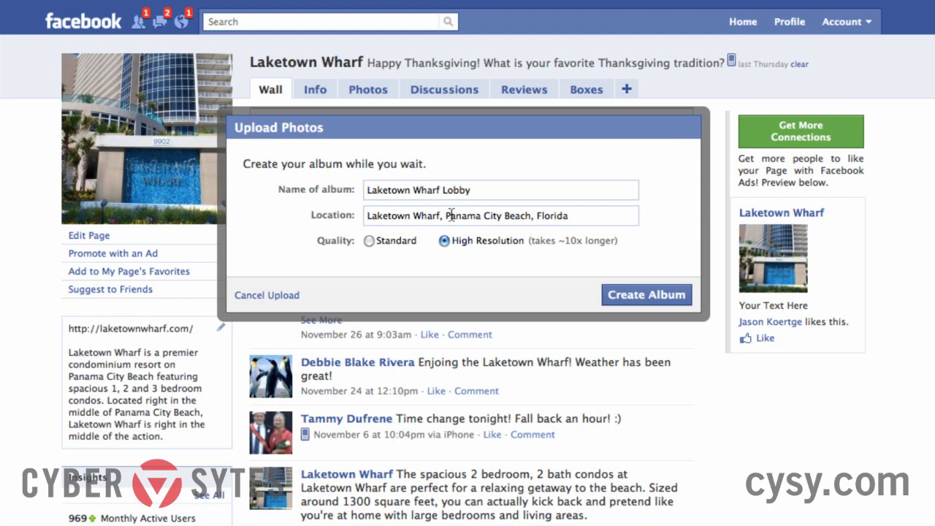
# Create the Laketown Wharf Lobby album and publish its seven photos to the wall
pyautogui.click(662, 297)
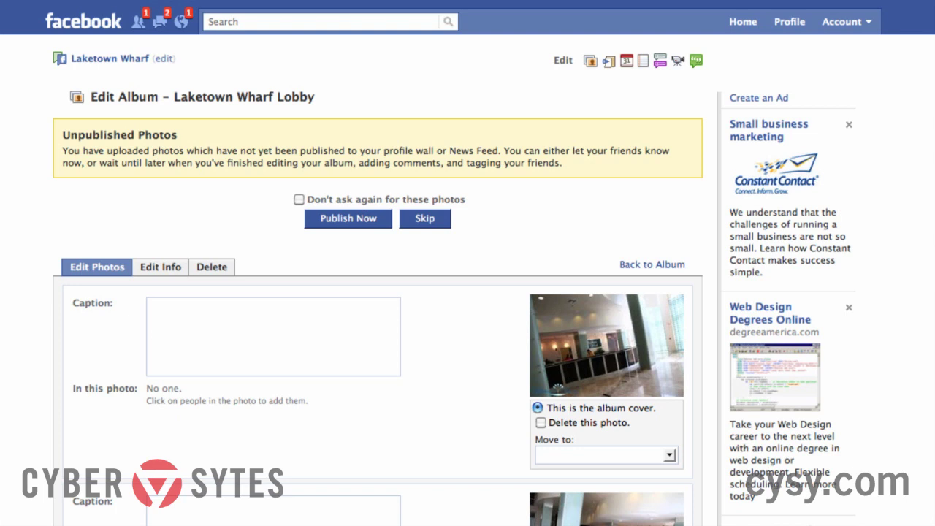
pyautogui.click(156, 269)
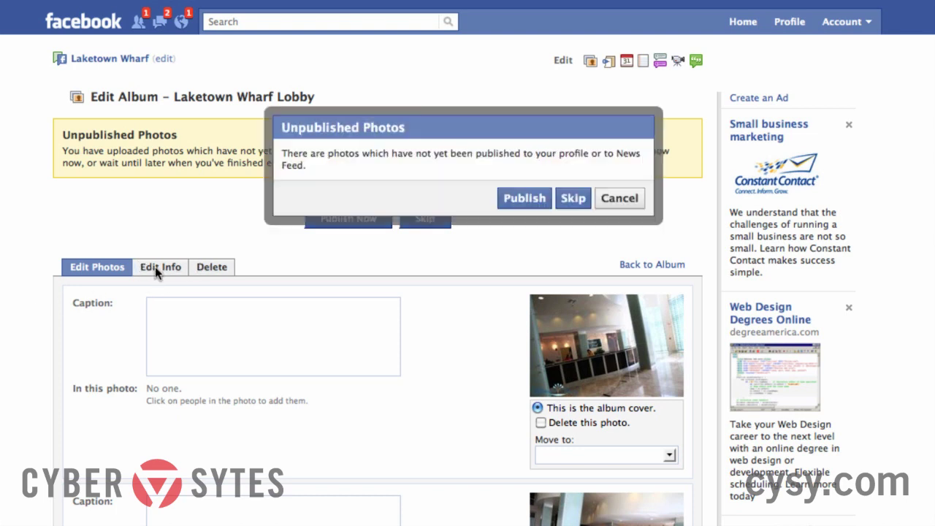
pyautogui.click(511, 200)
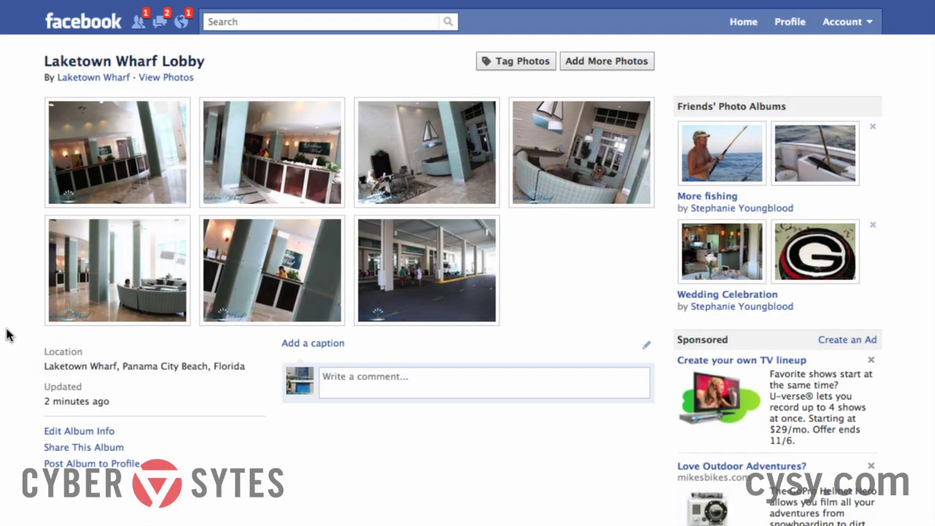
# Paste the two-paragraph welcome description from TextEdit into the album info and save it
pyautogui.click(80, 431)
pyautogui.press('super+Tab')
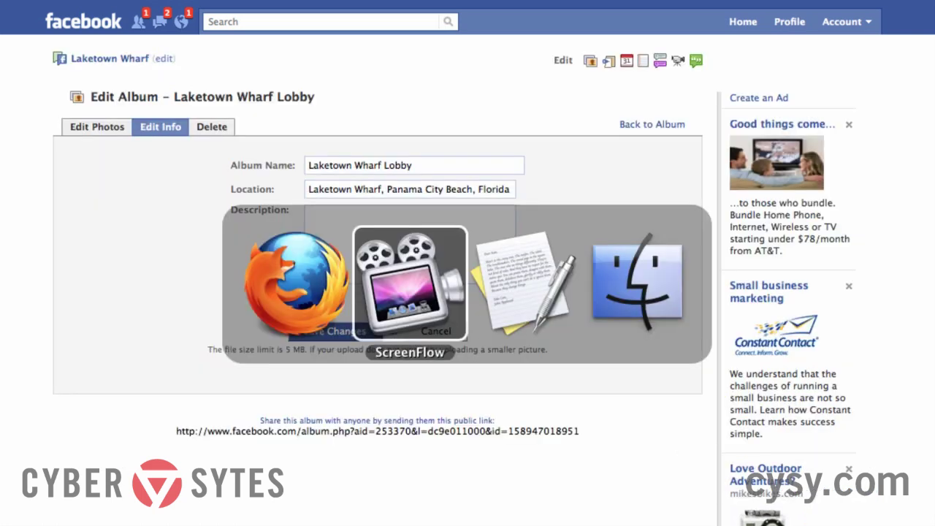
pyautogui.press('super+Tab')
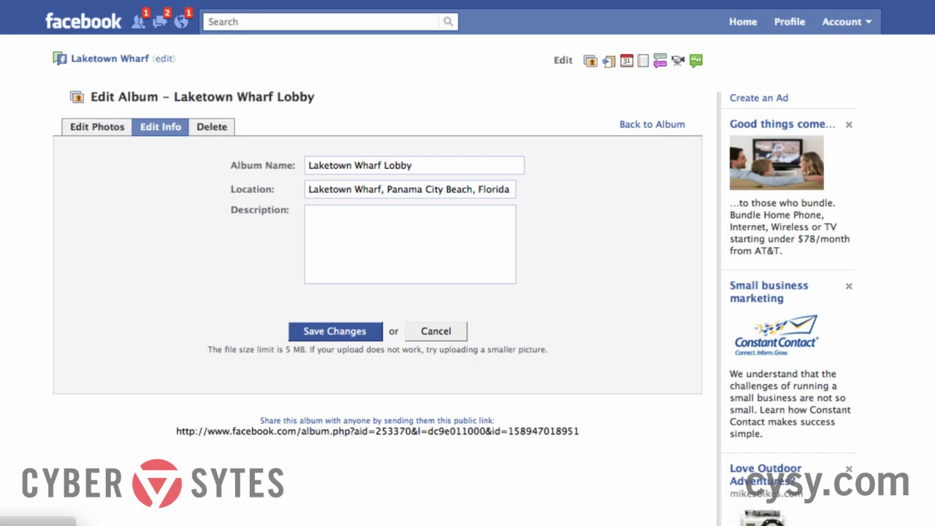
pyautogui.press('super+Tab')
pyautogui.click(410, 267)
pyautogui.press('super+v')
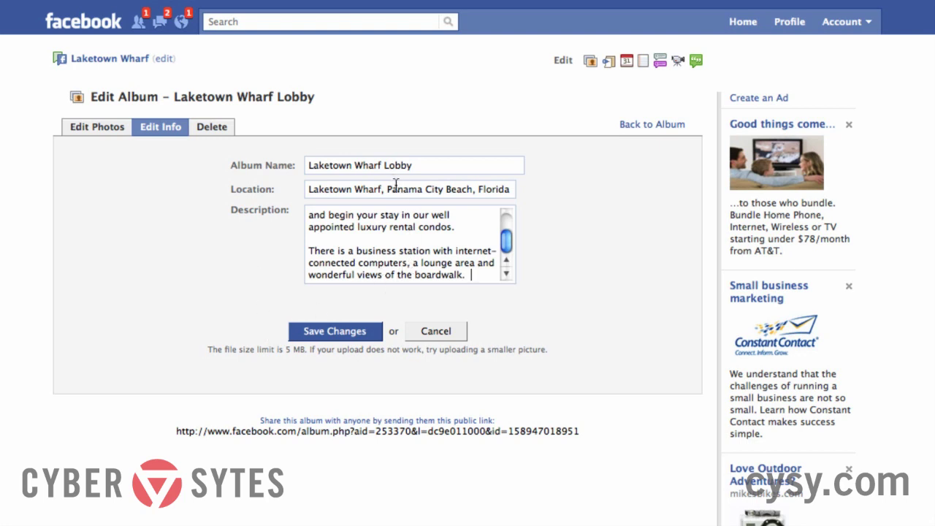
pyautogui.click(328, 330)
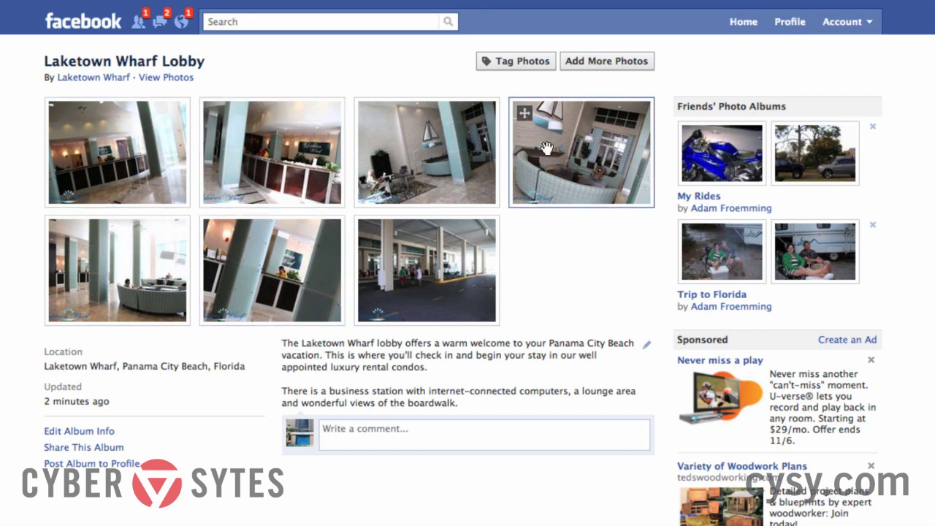
# Reorder the lobby photos, moving the pillar shot to the first row's third spot, then return to the wall
pyautogui.moveTo(583, 157); pyautogui.dragTo(477, 158)
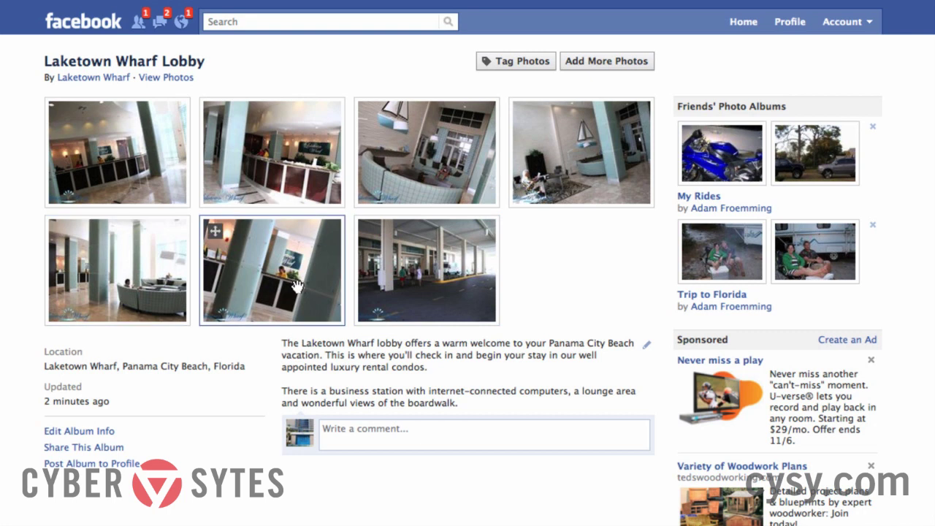
pyautogui.moveTo(296, 285); pyautogui.dragTo(413, 157)
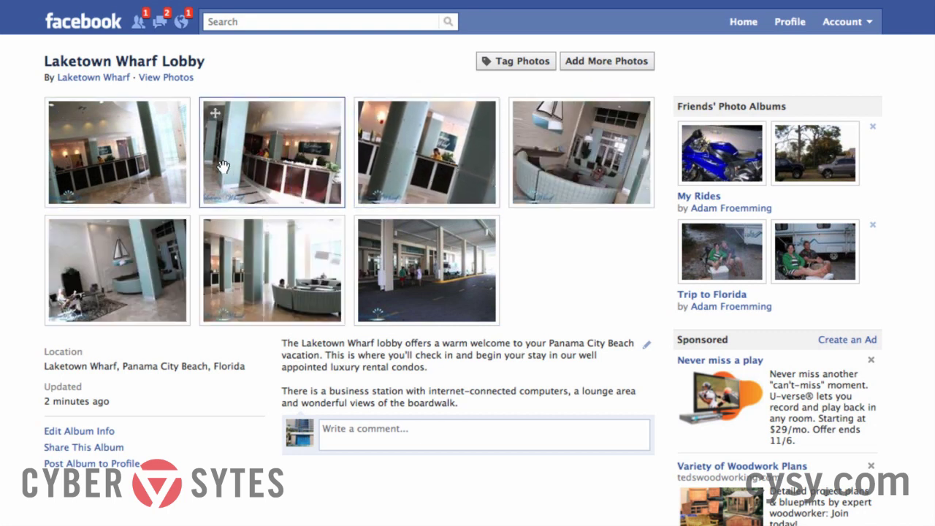
pyautogui.scroll(-3, 391, 298)
pyautogui.scroll(3, 377, 411)
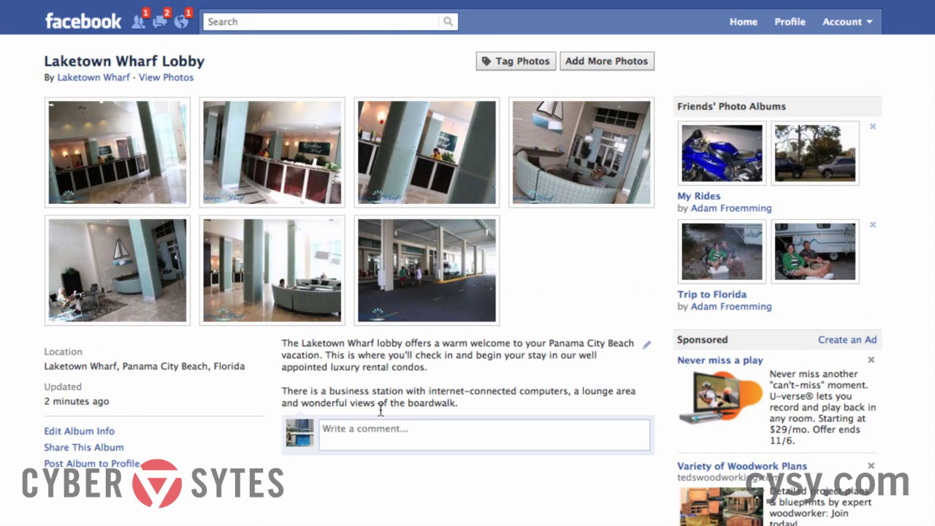
pyautogui.click(93, 78)
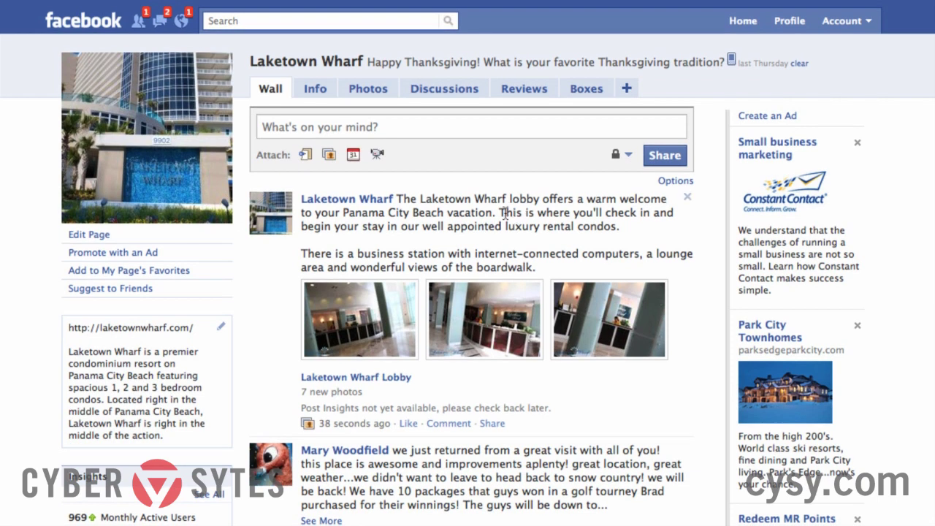
# Open the first lobby photo from the wall post and browse forward to photo four, then back to two
pyautogui.click(365, 319)
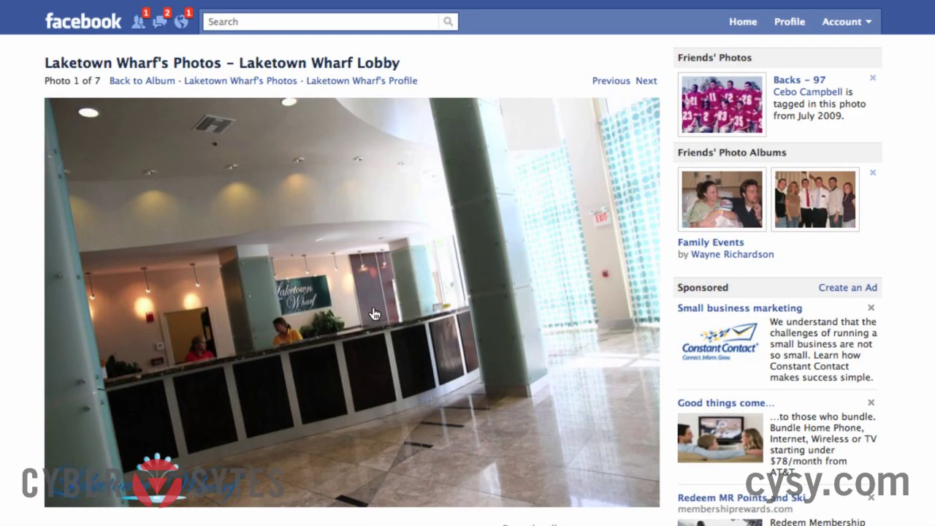
pyautogui.click(374, 313)
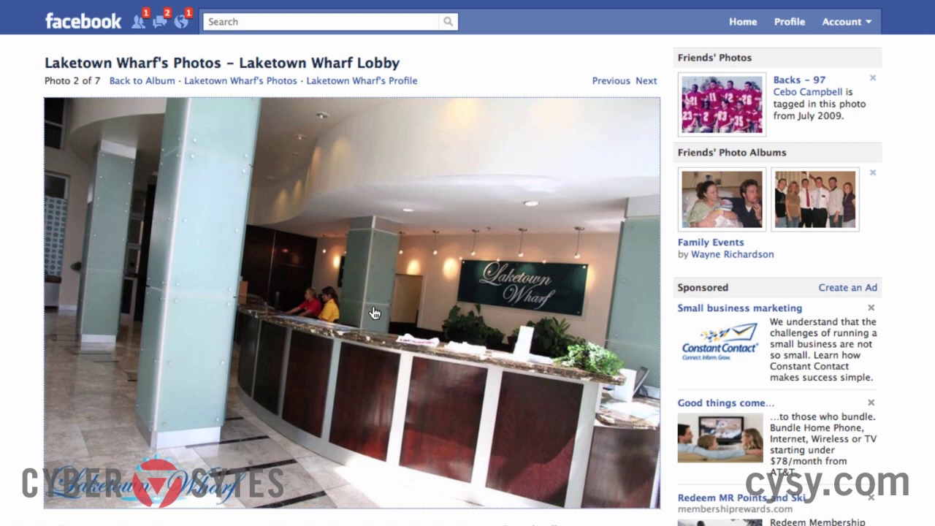
pyautogui.click(650, 82)
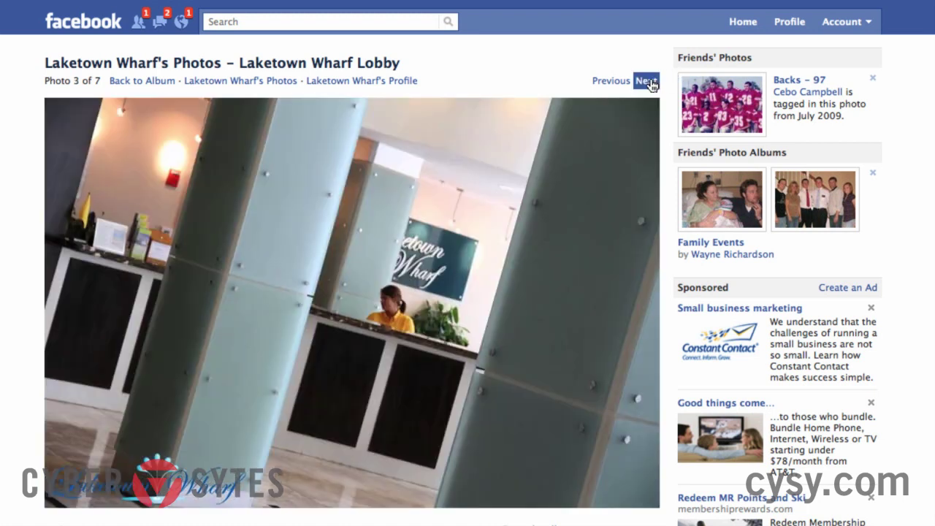
pyautogui.click(650, 82)
pyautogui.click(598, 81)
pyautogui.click(599, 82)
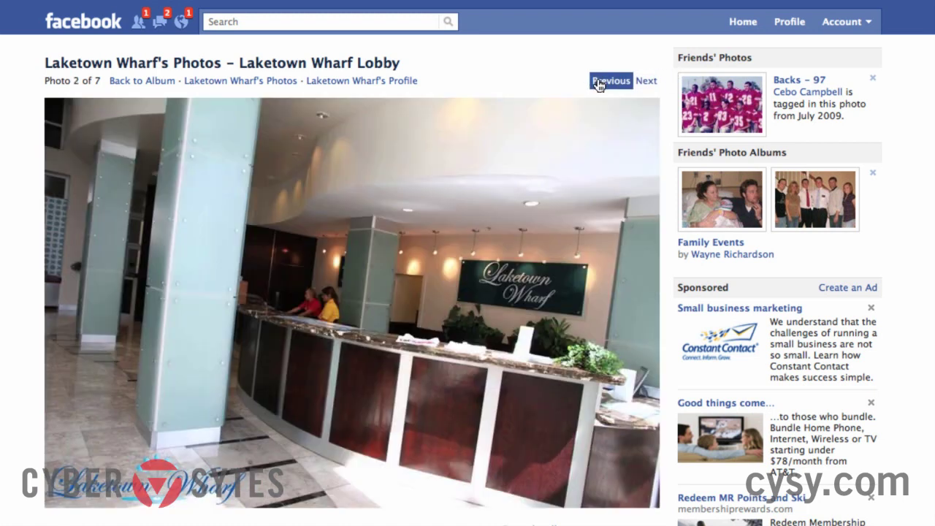
pyautogui.click(361, 81)
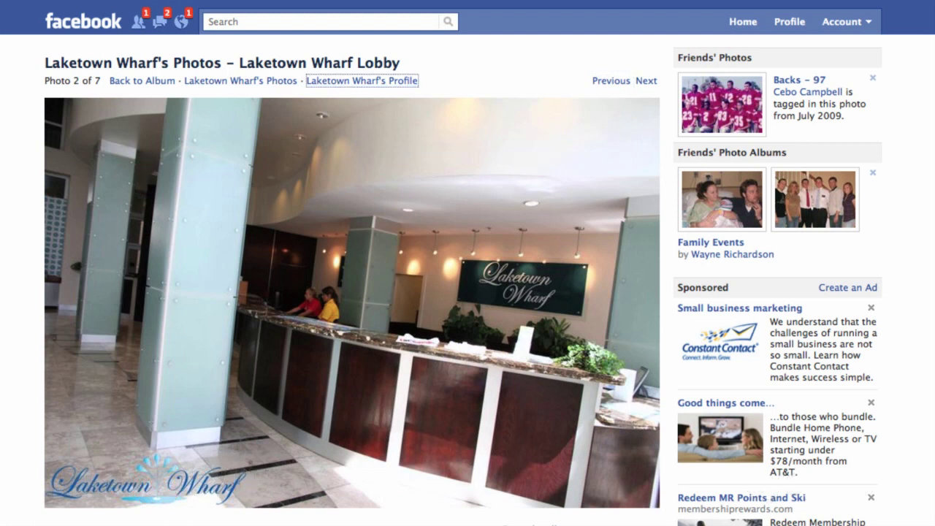